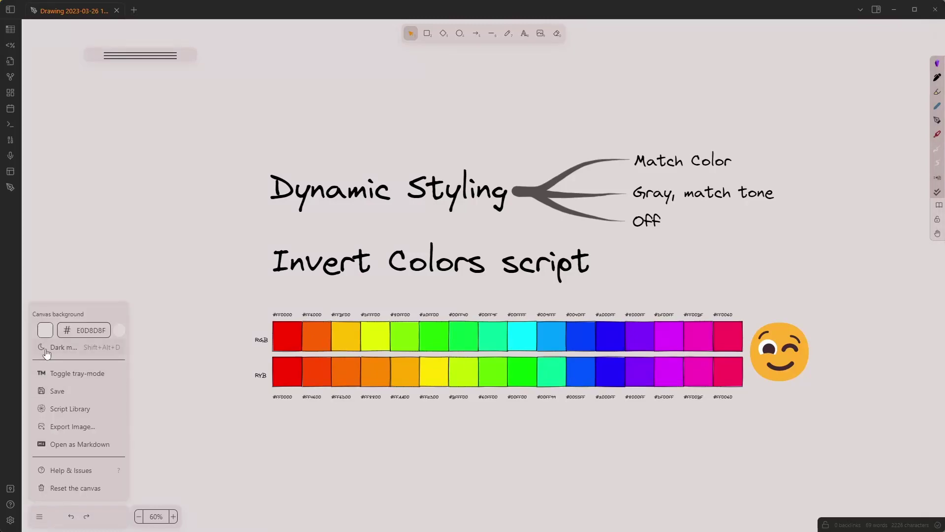
Toggle the canvas to dark mode and back, then try a dark red background.
left_click(48, 350)
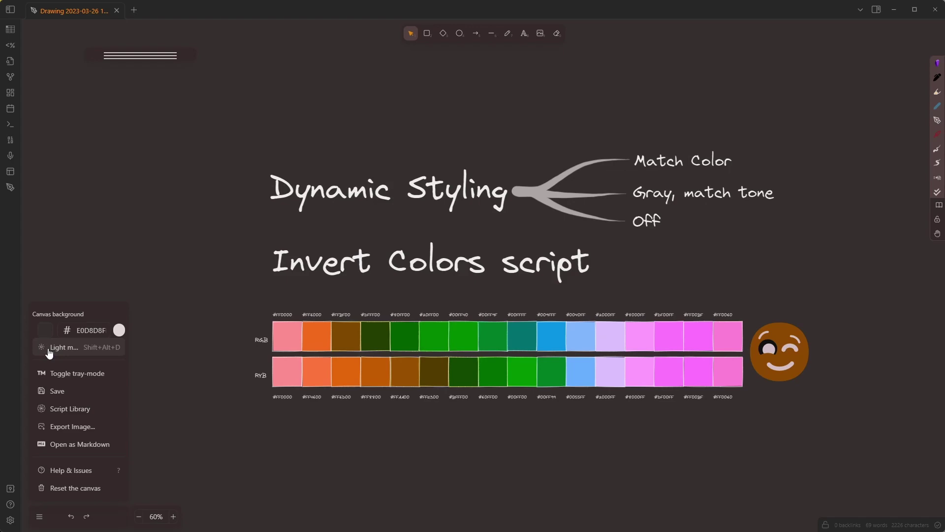
left_click(49, 350)
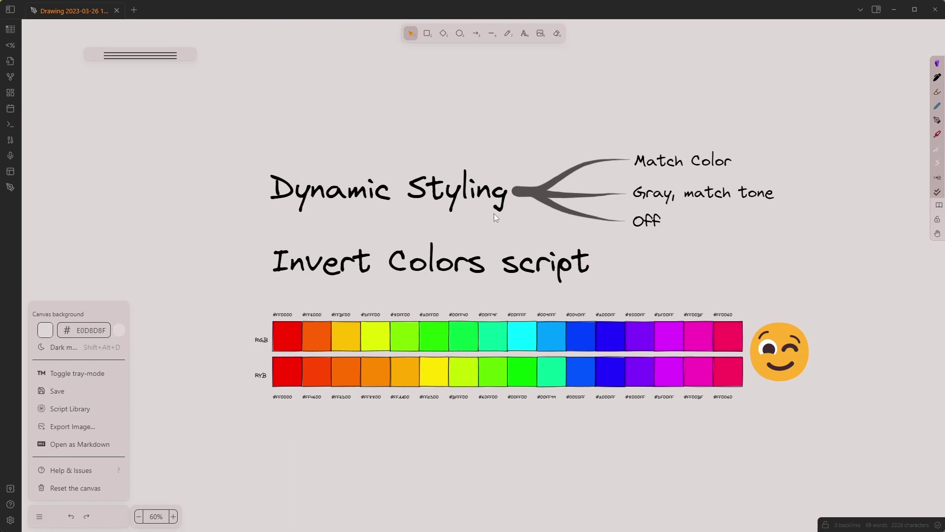
left_click(123, 329)
left_click_drag(147, 373, 173, 365)
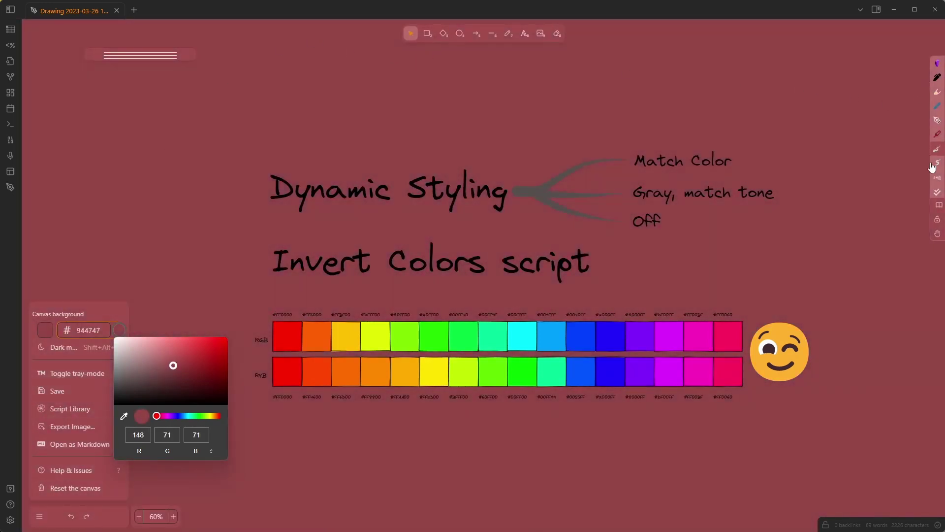
right_click(640, 83)
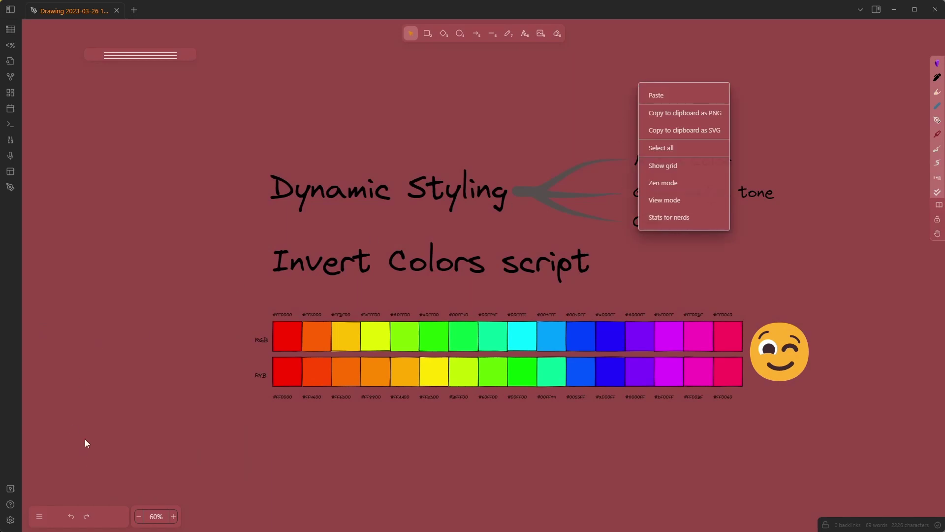
Shift the background's hue and shade from red to light lavender #a2a6d7.
left_click(39, 516)
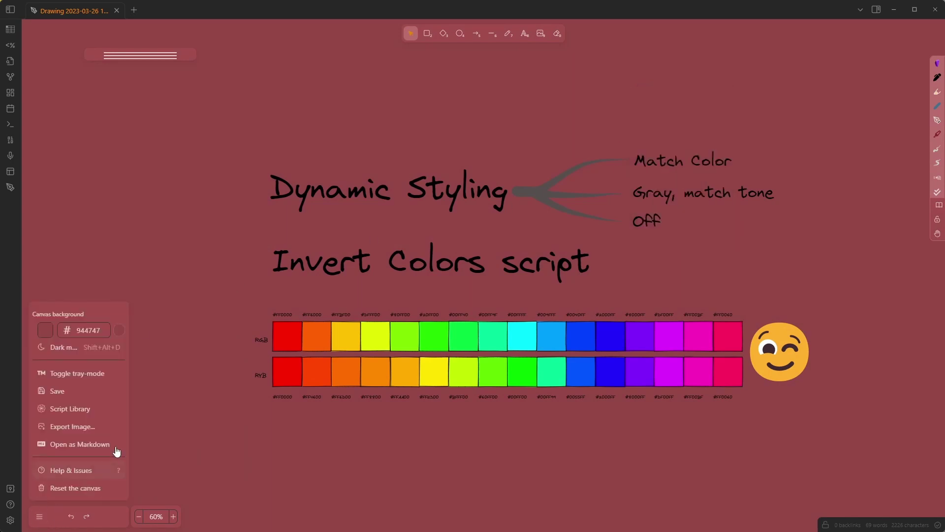
left_click(118, 329)
mouse_move(174, 365)
left_mouse_down()
mouse_move(186, 382)
mouse_move(148, 389)
mouse_move(125, 352)
mouse_move(166, 373)
left_mouse_up()
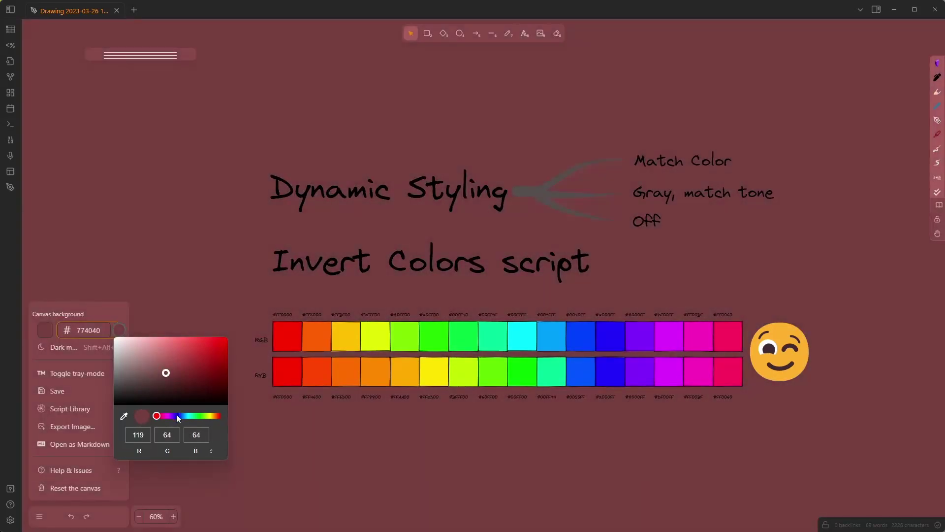
left_click_drag(176, 414, 178, 416)
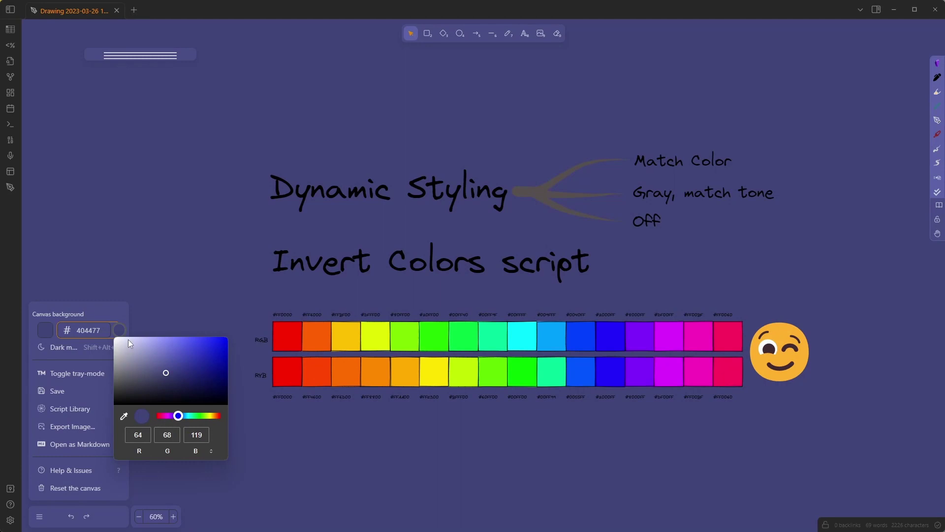
mouse_move(148, 353)
left_mouse_down()
mouse_move(133, 362)
mouse_move(142, 348)
left_mouse_up()
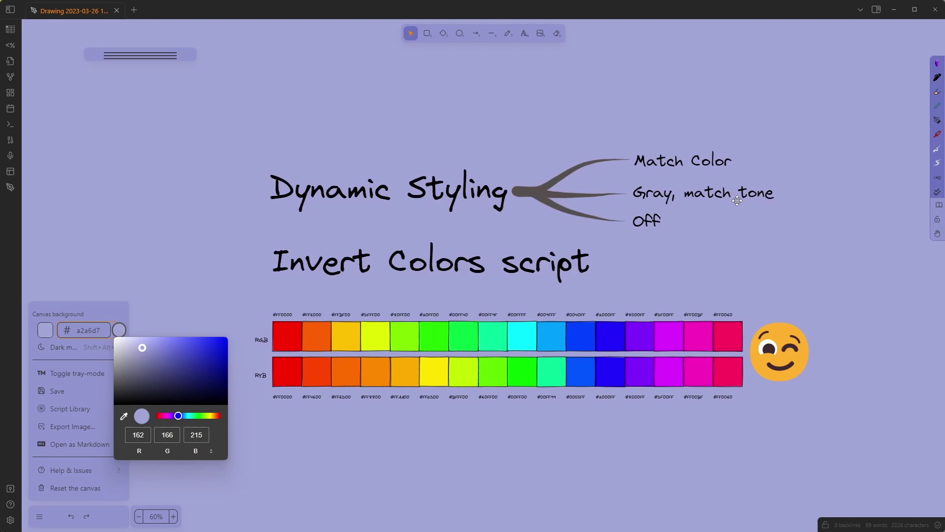
left_click(306, 463)
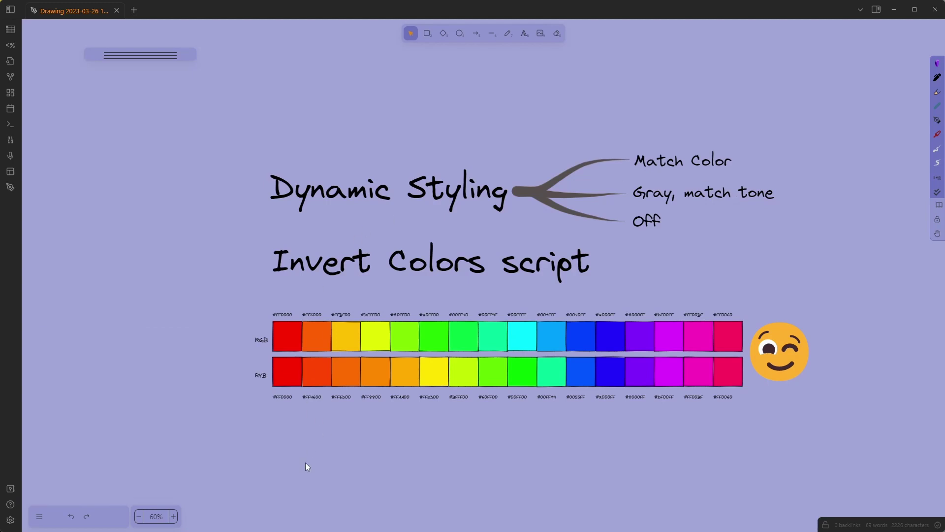
Change the Excalidraw Dynamic styling option from Match color to 'Gray, match tone'.
left_click(11, 520)
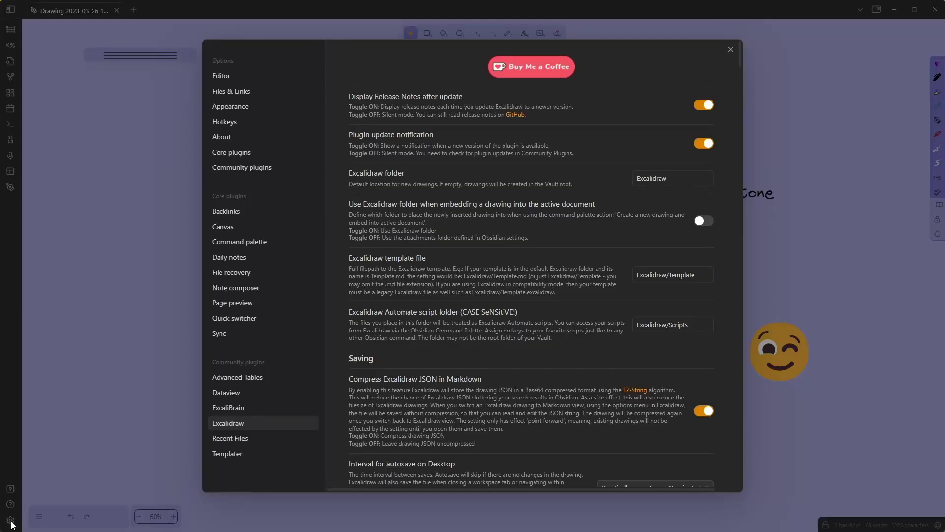
scroll(468, 253, "down", 8)
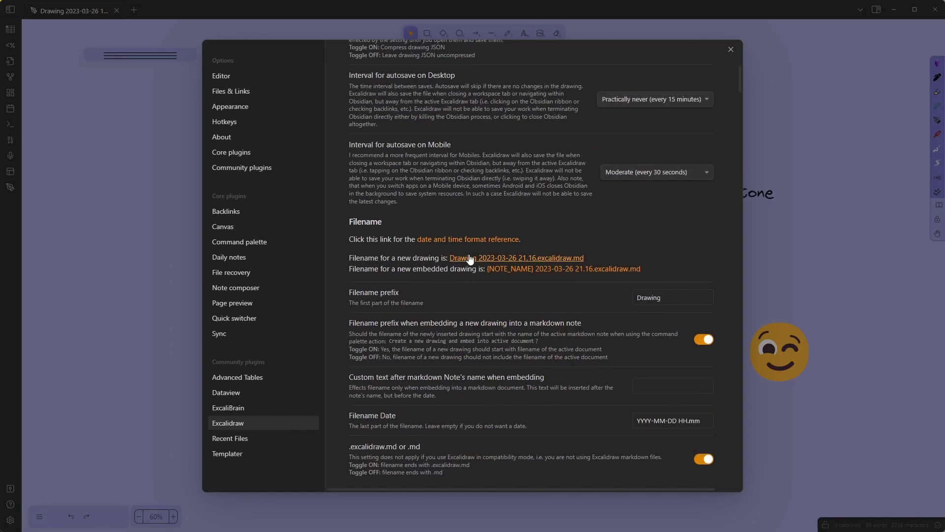
scroll(470, 260, "down", 6)
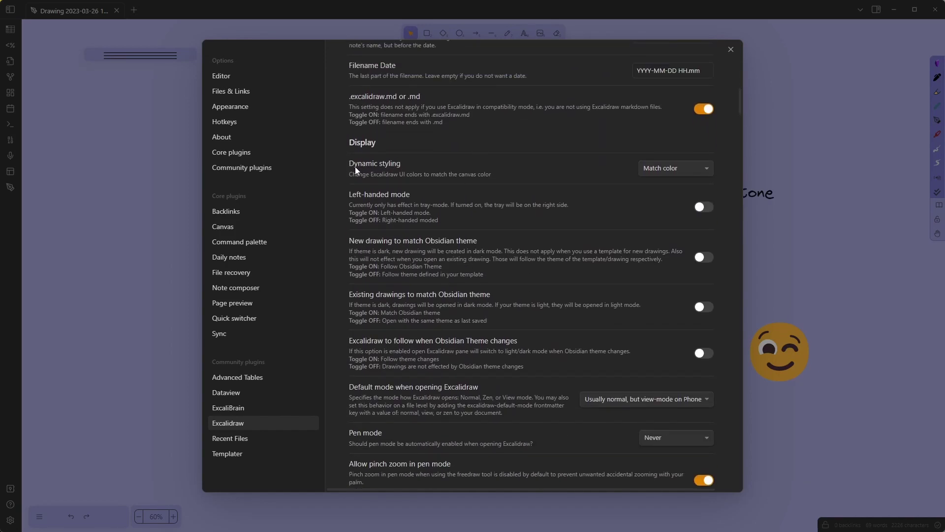
left_click(675, 170)
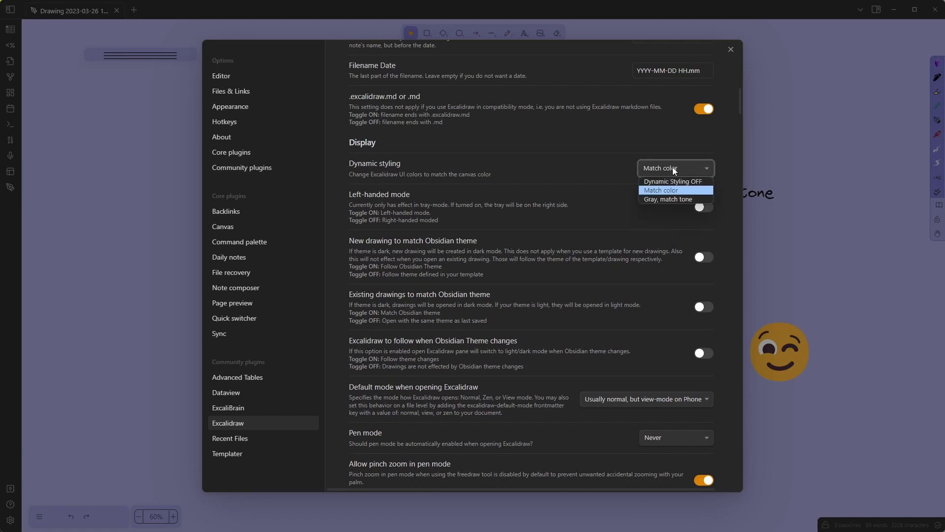
left_click(682, 200)
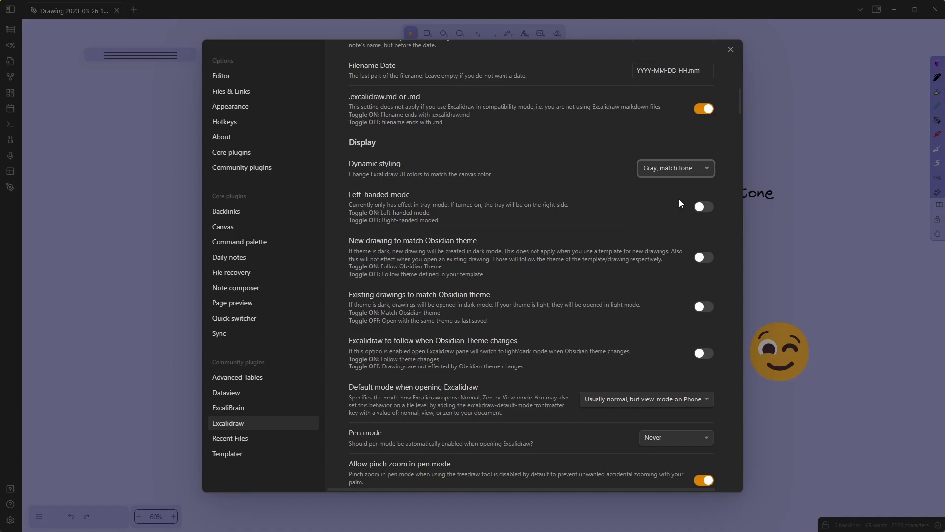
Back on the drawing, pick pale pink #d3c0d0 as the canvas background colour.
left_click(731, 49)
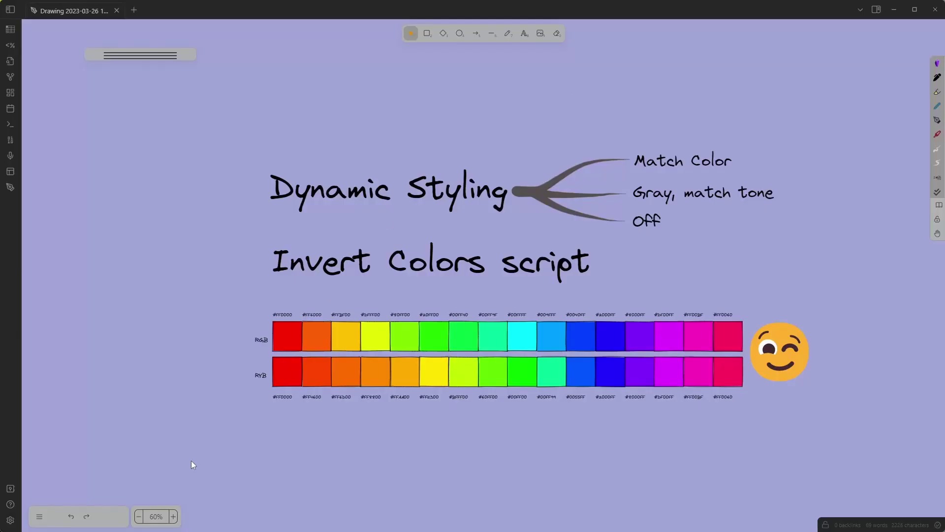
left_click(39, 516)
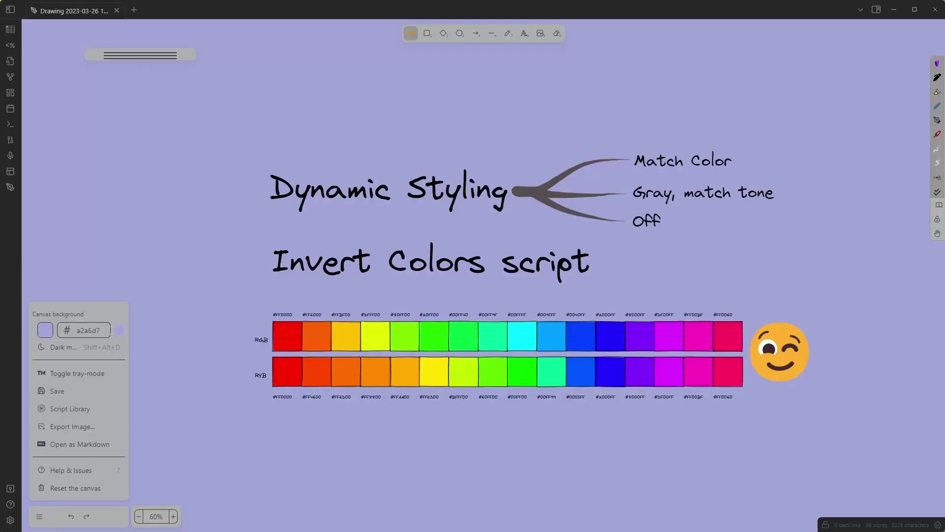
left_click(119, 330)
mouse_move(142, 379)
left_mouse_down()
mouse_move(172, 374)
mouse_move(154, 391)
mouse_move(179, 373)
left_mouse_up()
left_click_drag(173, 416, 167, 416)
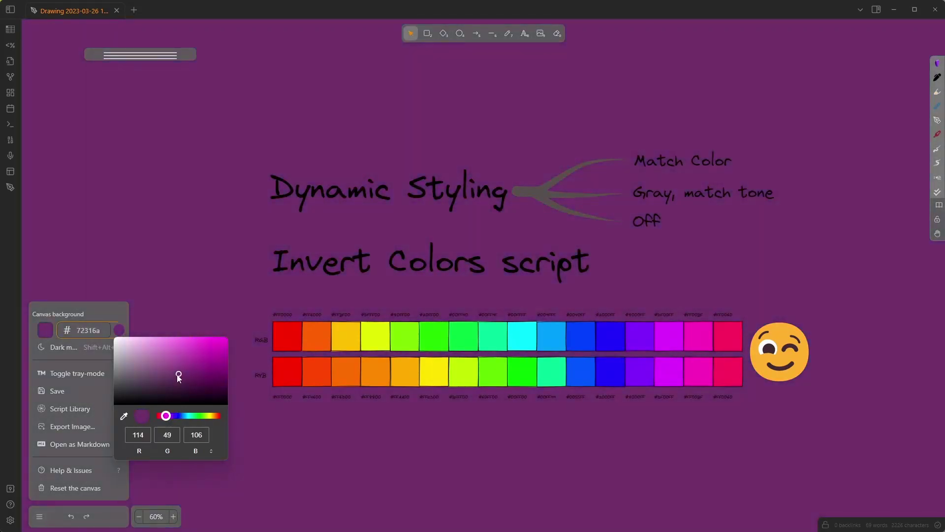
mouse_move(179, 375)
left_mouse_down()
mouse_move(132, 349)
mouse_move(176, 387)
mouse_move(131, 397)
mouse_move(125, 350)
left_mouse_up()
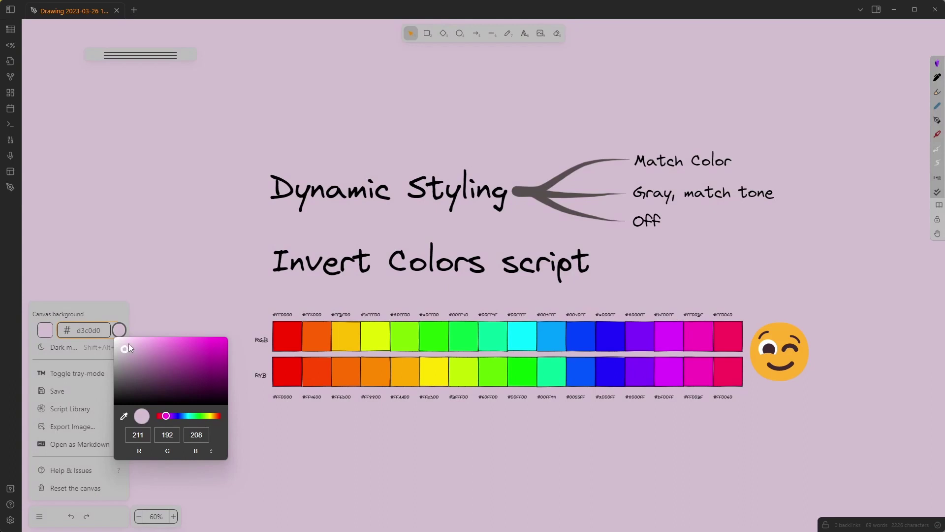
Set Dynamic styling to 'Dynamic Styling OFF' in Excalidraw's Display settings and close Settings.
left_click(10, 520)
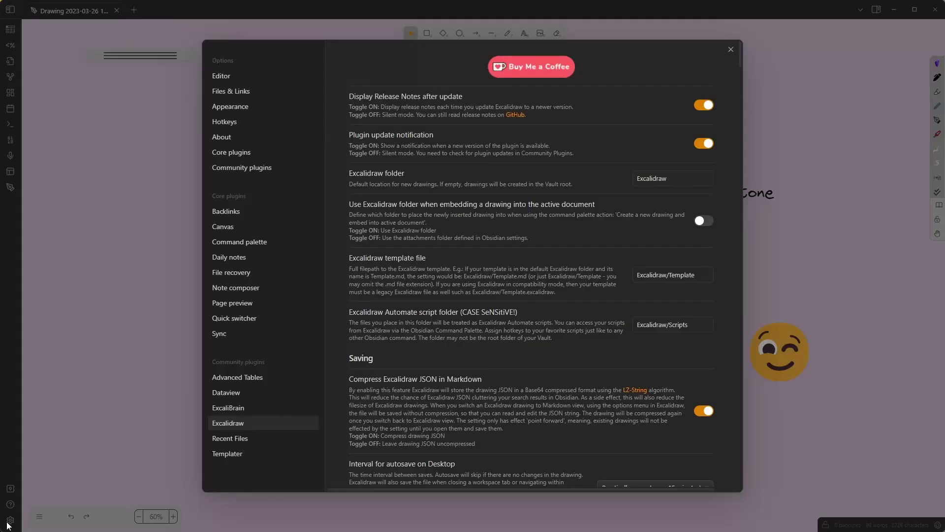
scroll(640, 310, "down", 2)
scroll(649, 318, "down", 10)
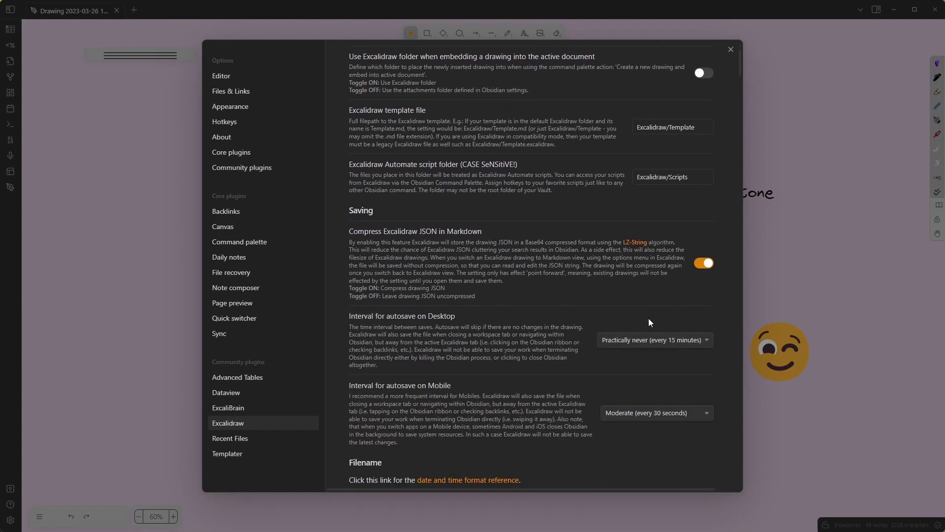
scroll(648, 323, "down", 2)
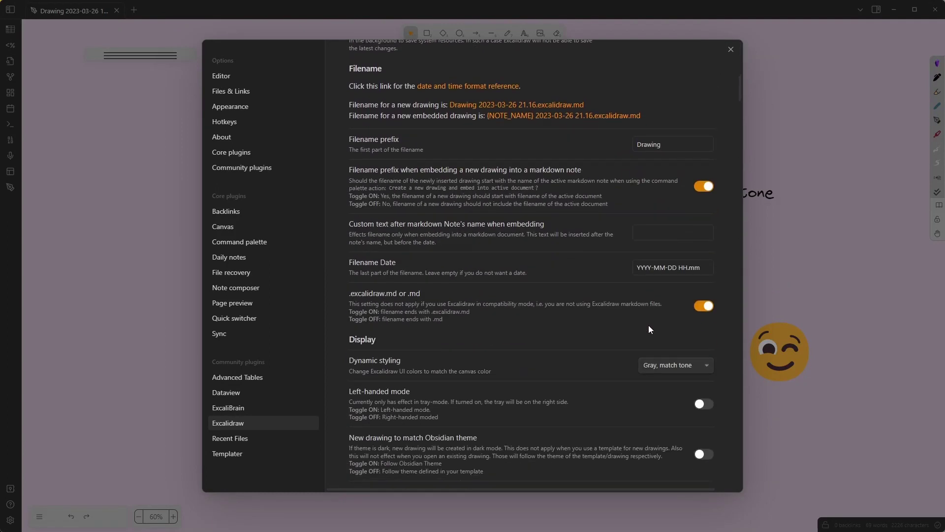
left_click(691, 368)
left_click(691, 383)
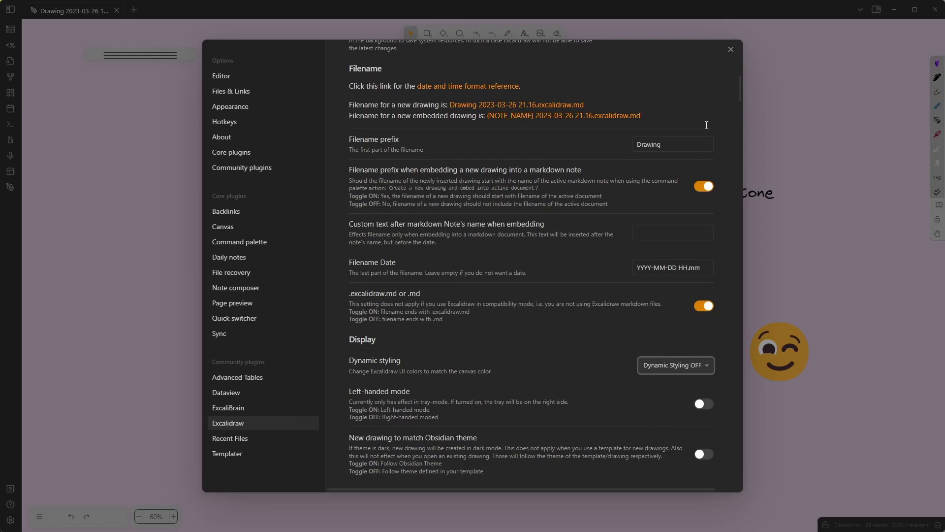
left_click(731, 50)
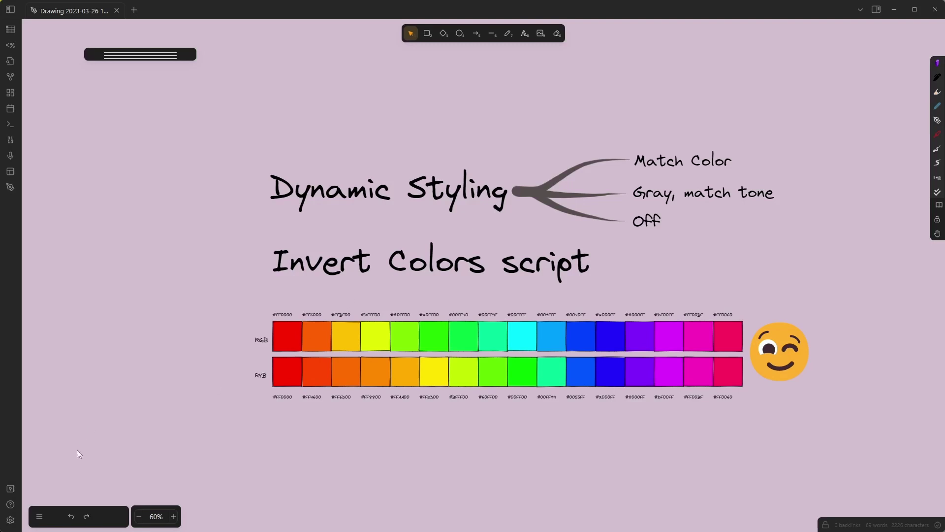
Open the canvas main menu to see it without dynamic styling.
left_click(40, 516)
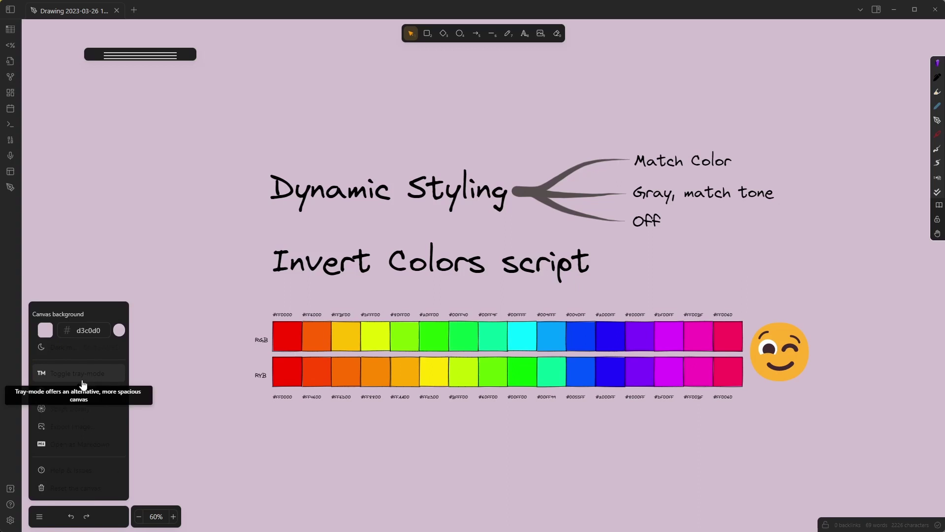
Choose 'Match color' for Dynamic styling, close Settings and reopen the canvas menu.
left_click(10, 519)
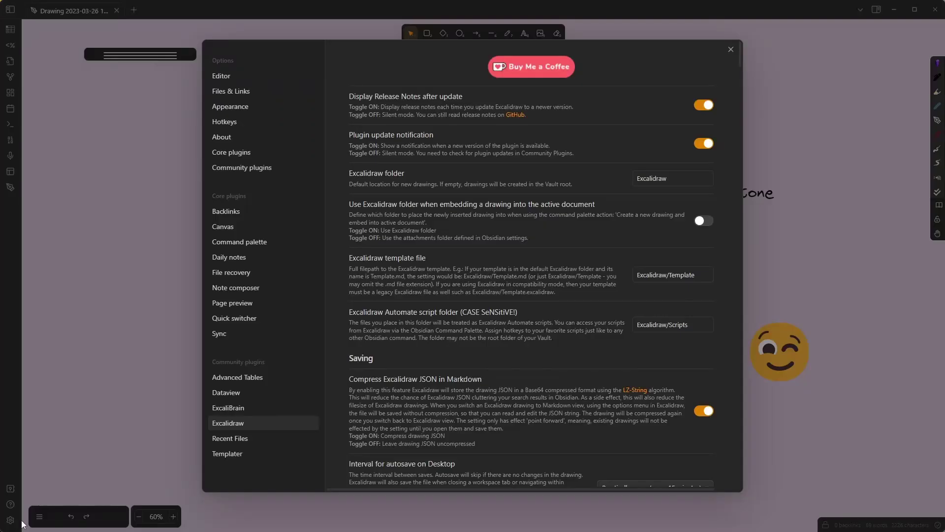
scroll(568, 380, "down", 8)
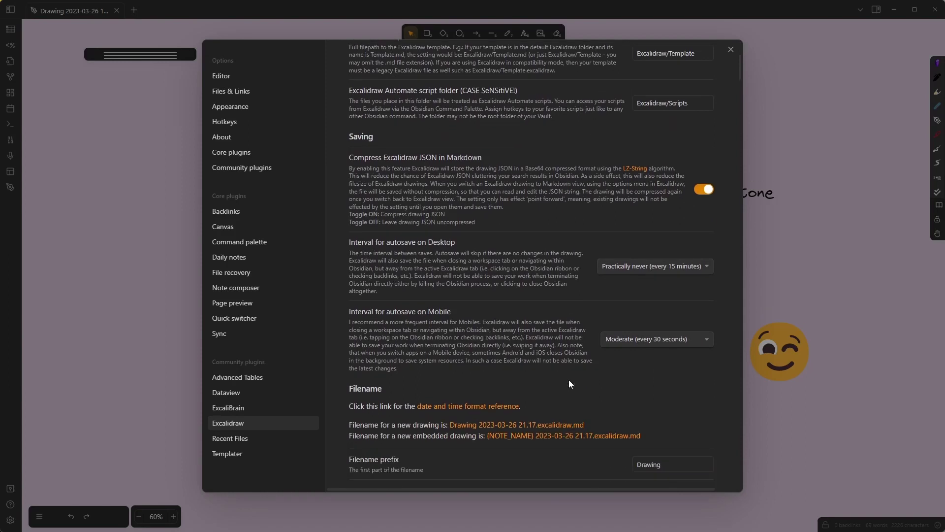
scroll(568, 380, "down", 4)
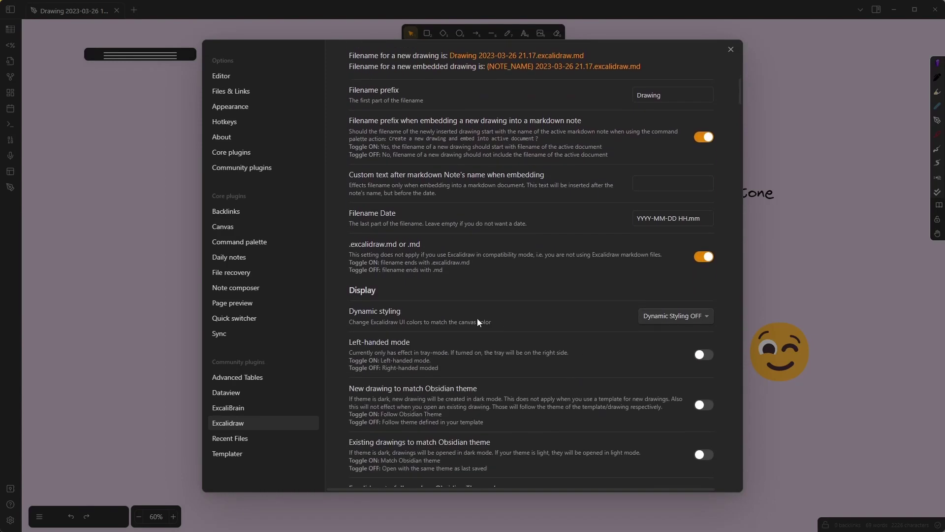
left_click(683, 321)
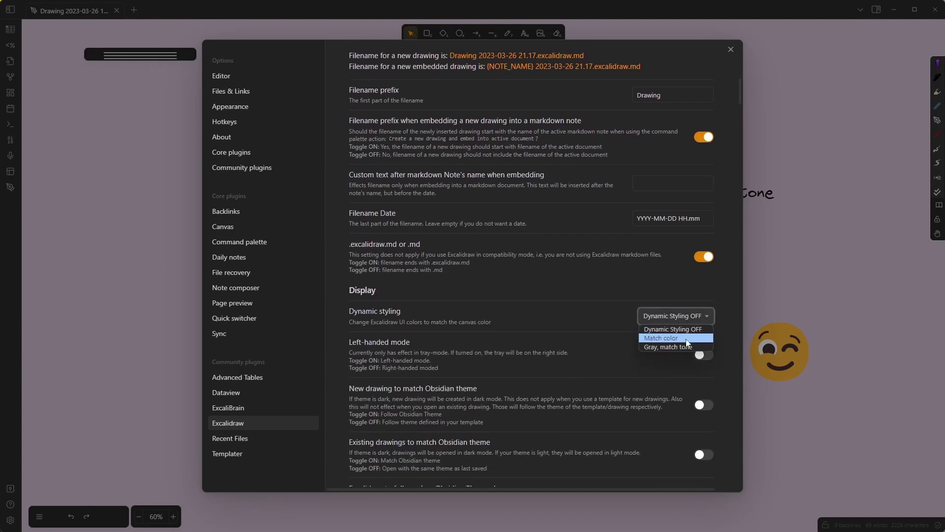
left_click(688, 338)
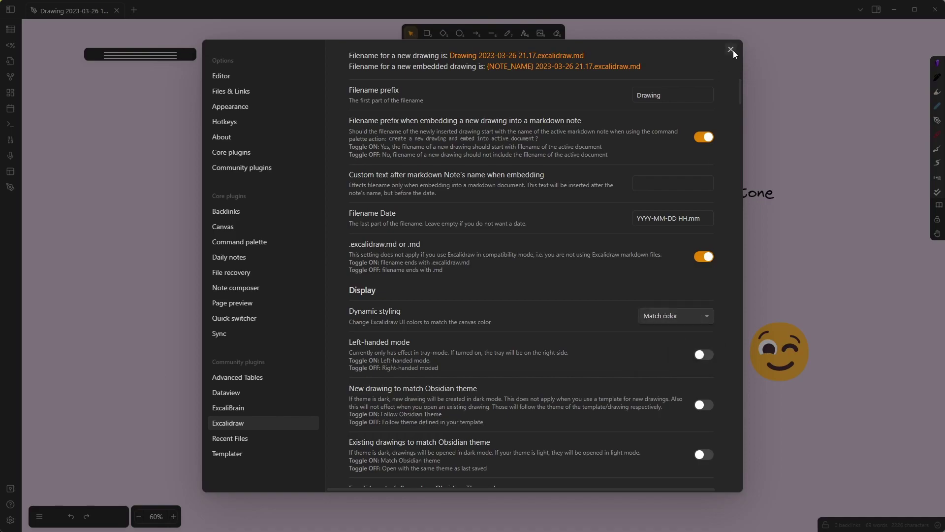
left_click(730, 49)
left_click(40, 516)
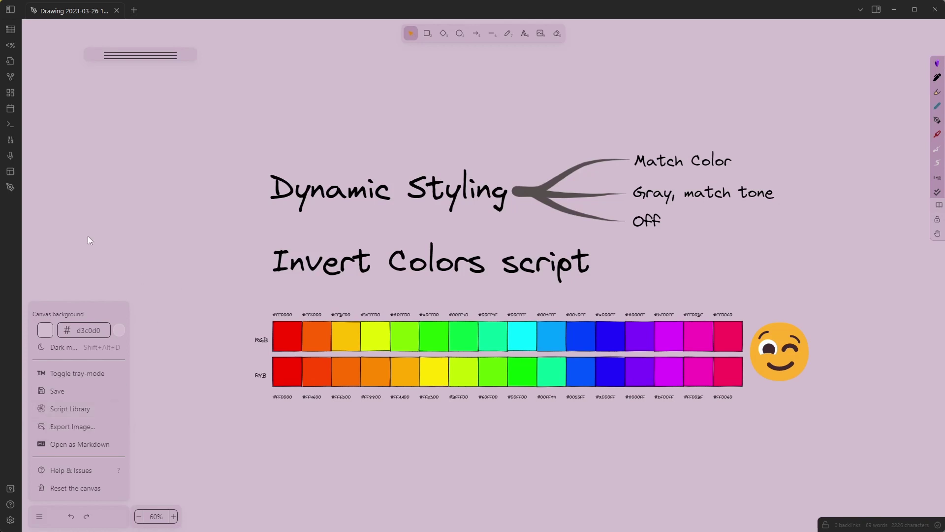
left_click(147, 52)
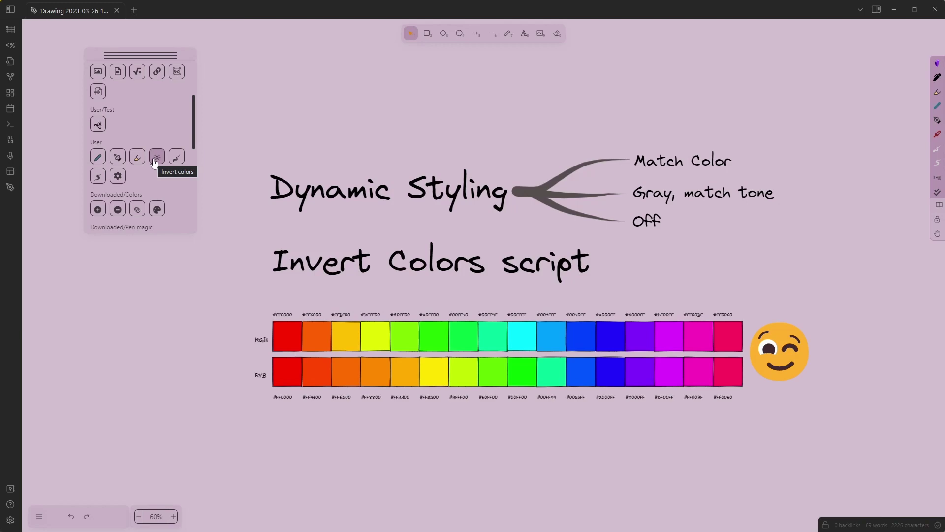
left_click(10, 520)
scroll(479, 284, "down", 12)
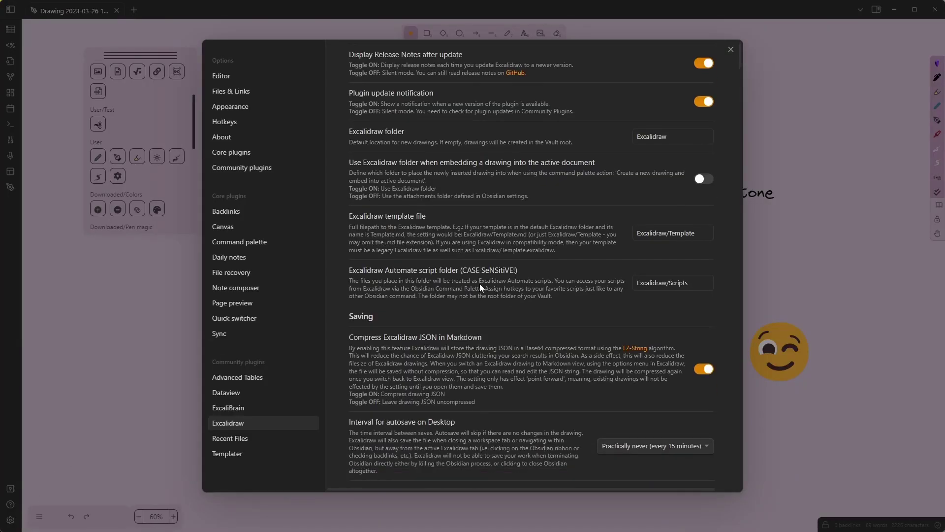
scroll(480, 293, "down", 2)
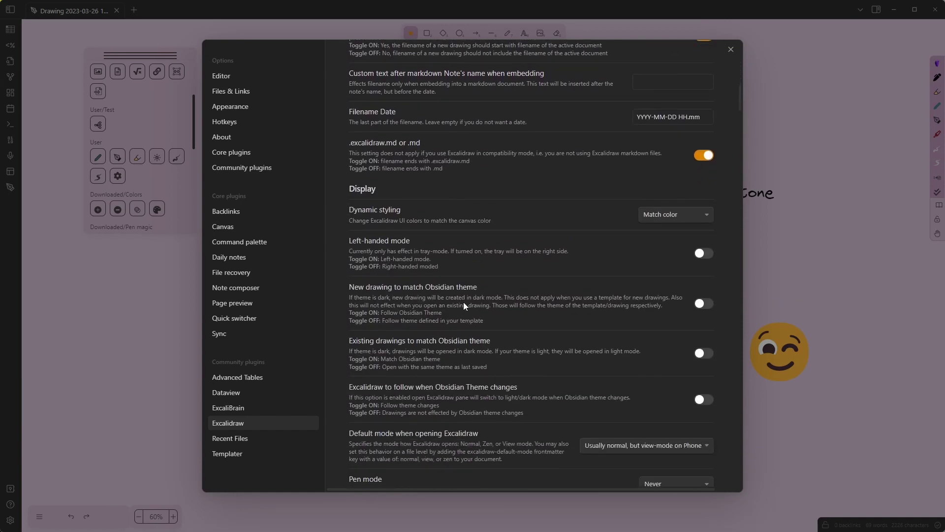
scroll(471, 294, "down", 1)
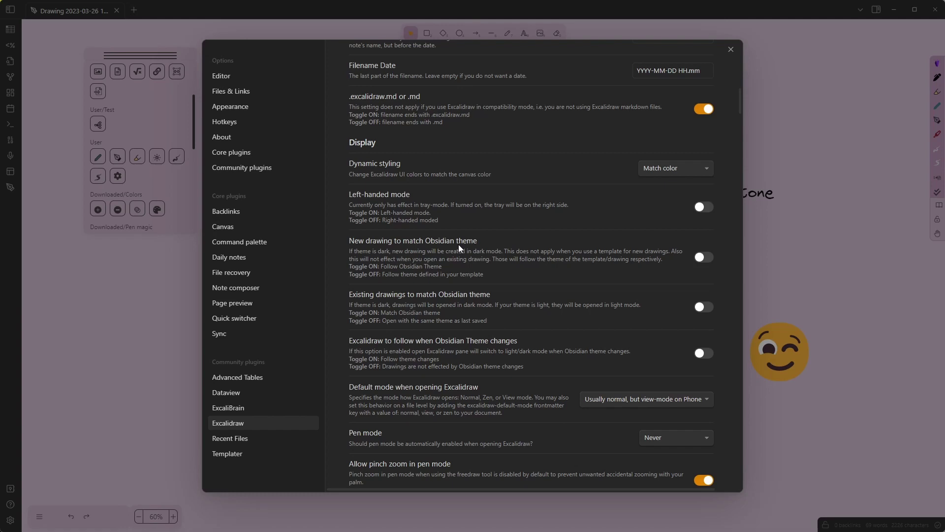
Run the Invert colors script twice to revert it, then switch the canvas to Dark mode.
left_click(171, 299)
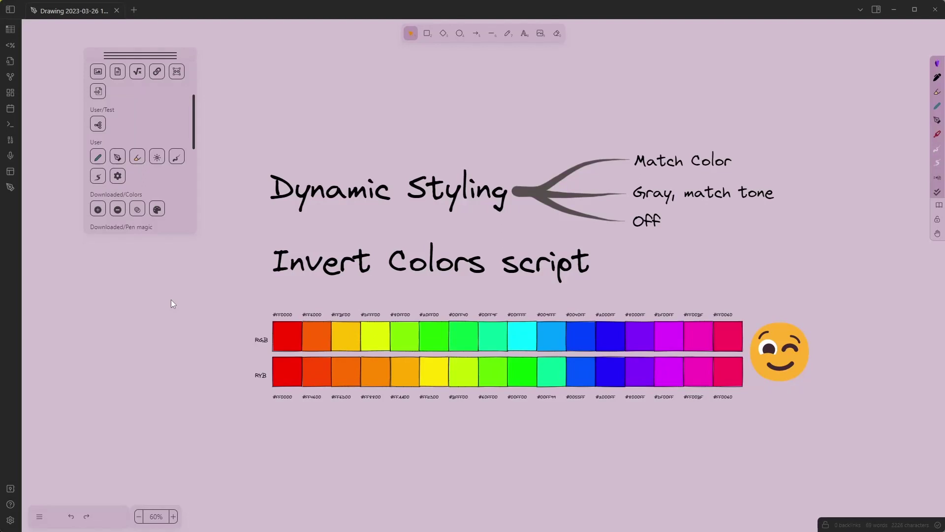
left_click(158, 158)
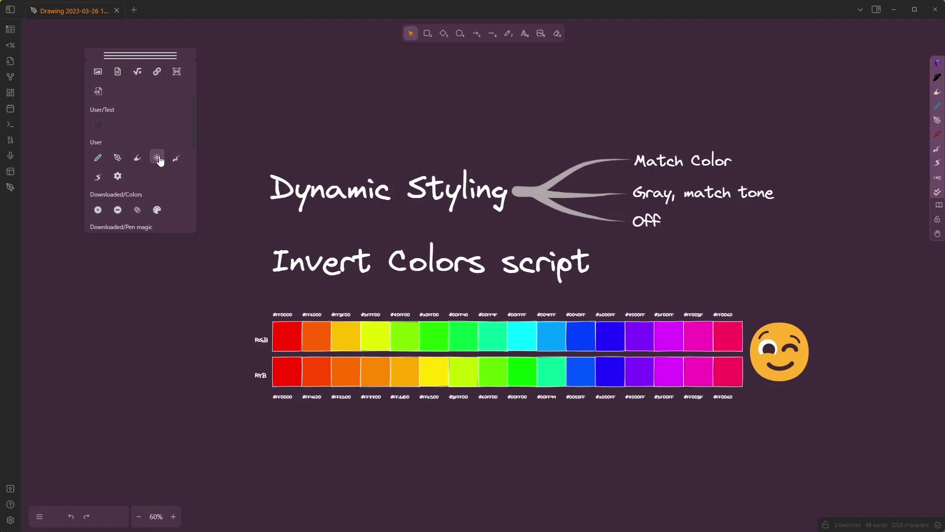
left_click(158, 158)
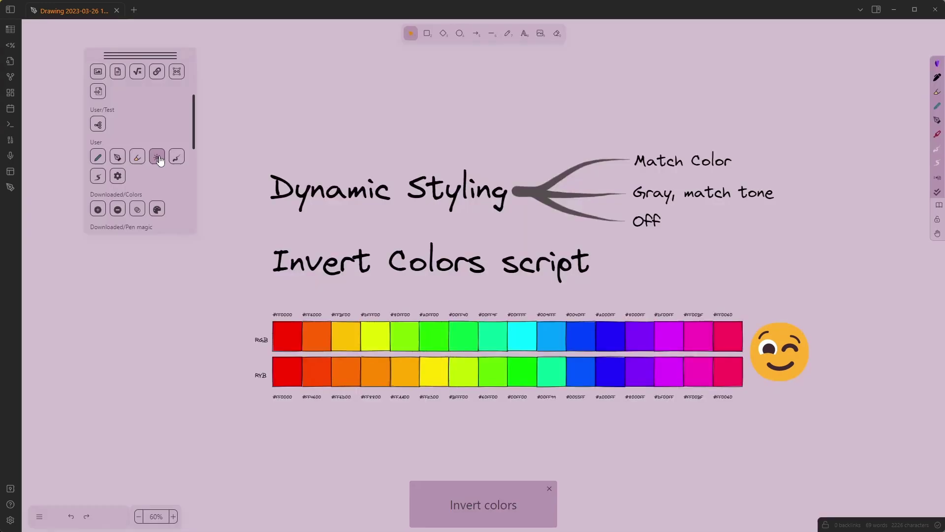
left_click(550, 488)
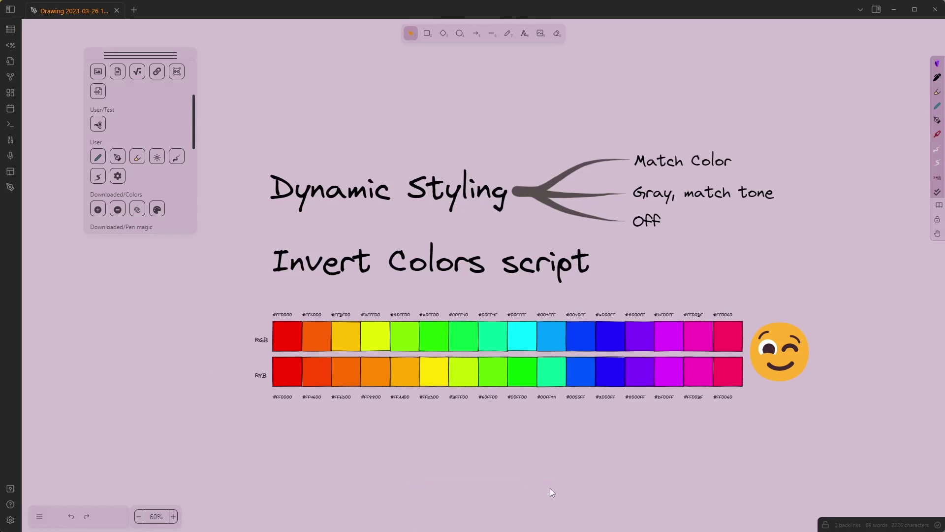
left_click(40, 516)
left_click(58, 347)
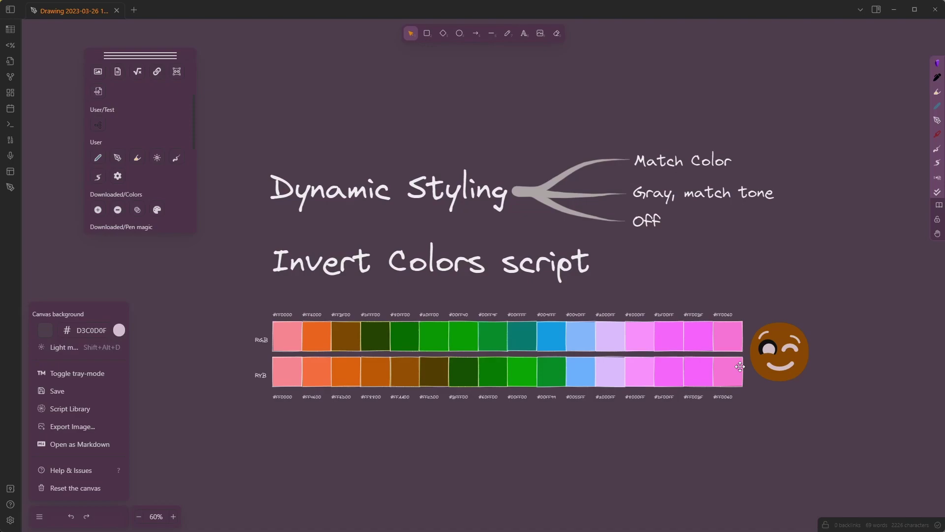
Return to Light mode and run Invert colors, giving a dark #3F2C3C background.
left_click(57, 349)
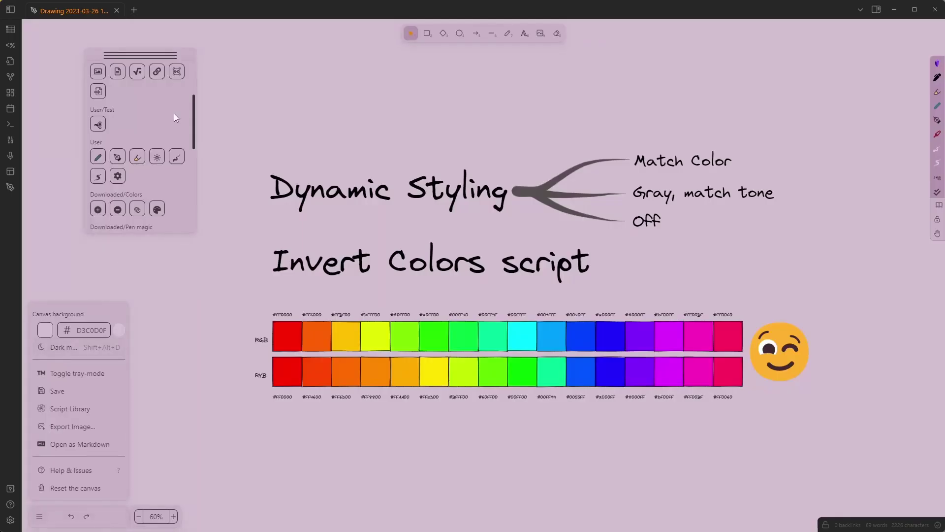
left_click(155, 159)
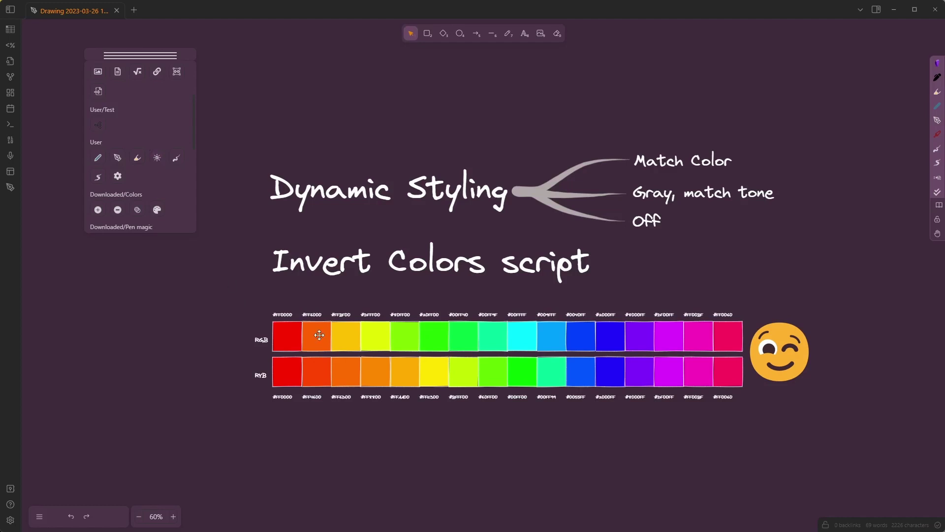
left_click(39, 516)
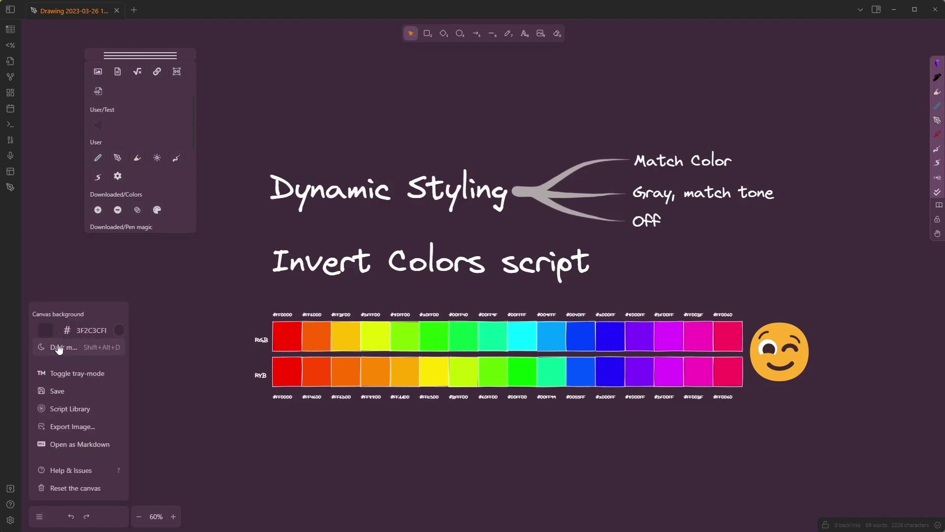
left_click(46, 330)
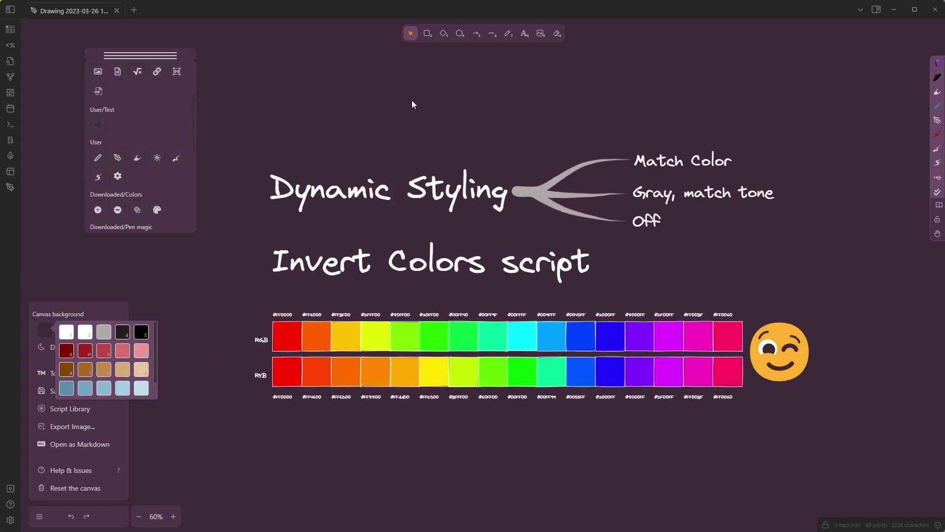
Draw a rectangle above the title, run Invert colors, then switch to dark mode.
left_click(427, 34)
left_click_drag(355, 63, 484, 133)
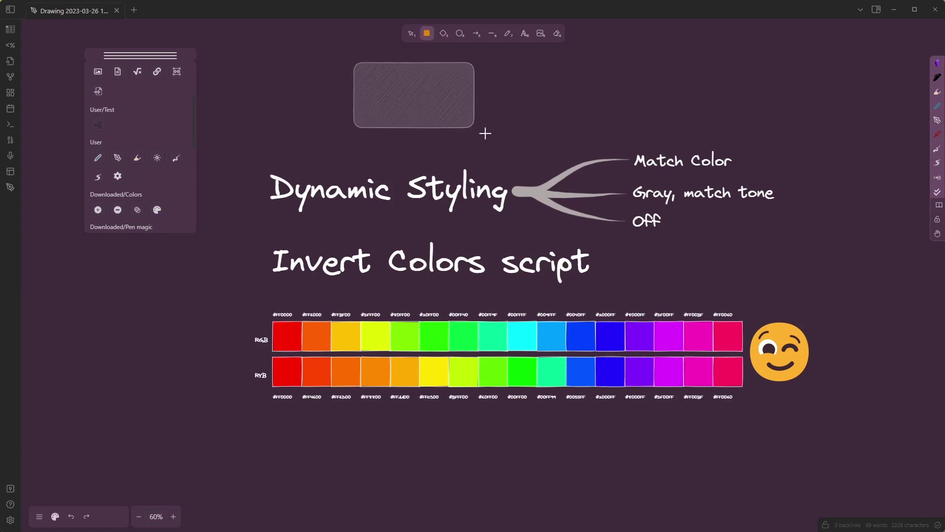
mouse_move(437, 110)
left_mouse_down()
mouse_move(376, 110)
mouse_move(362, 120)
left_mouse_up()
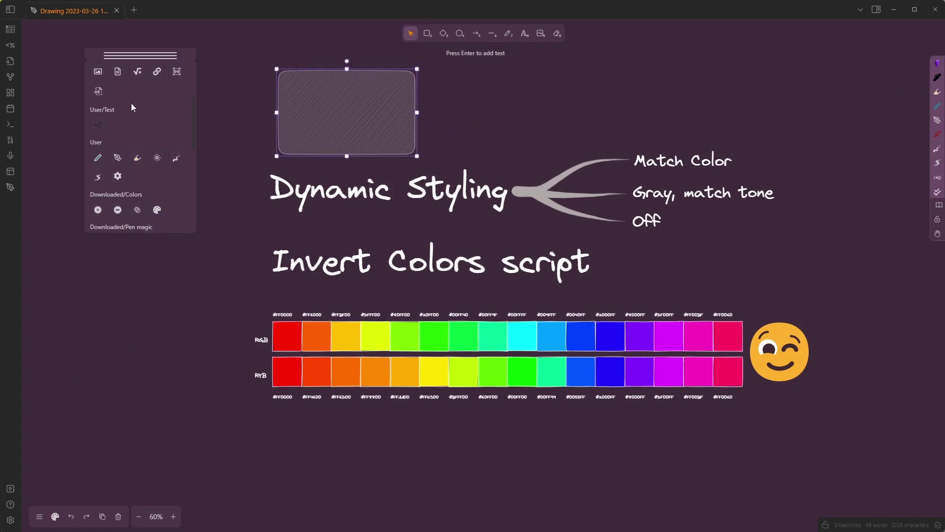
left_click(157, 157)
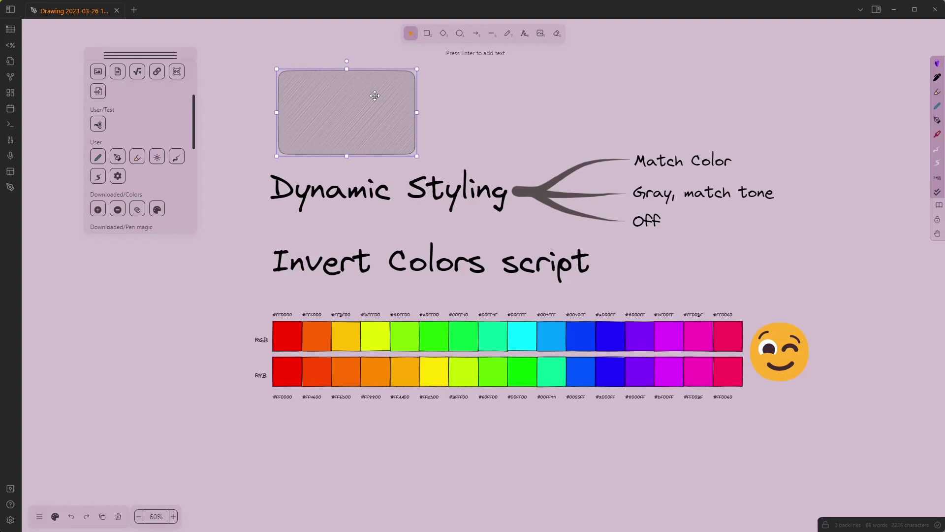
left_click(62, 514)
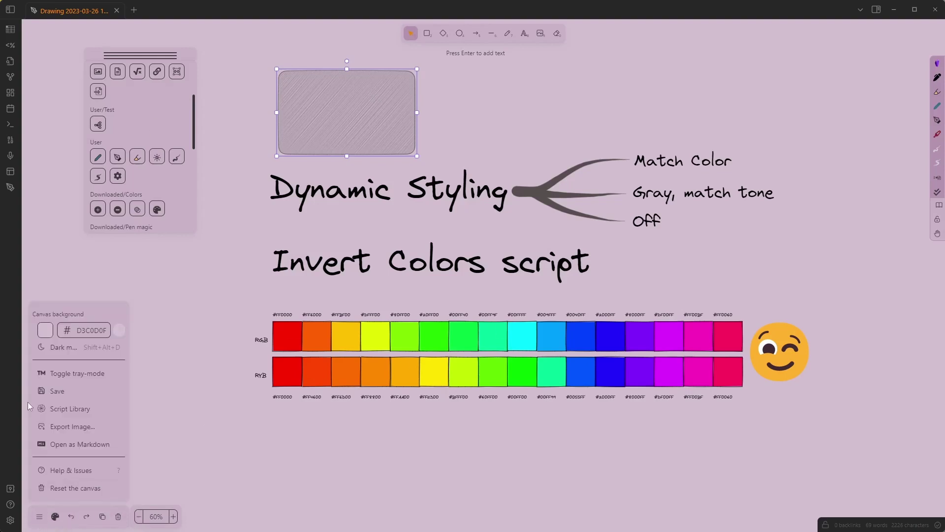
left_click(49, 350)
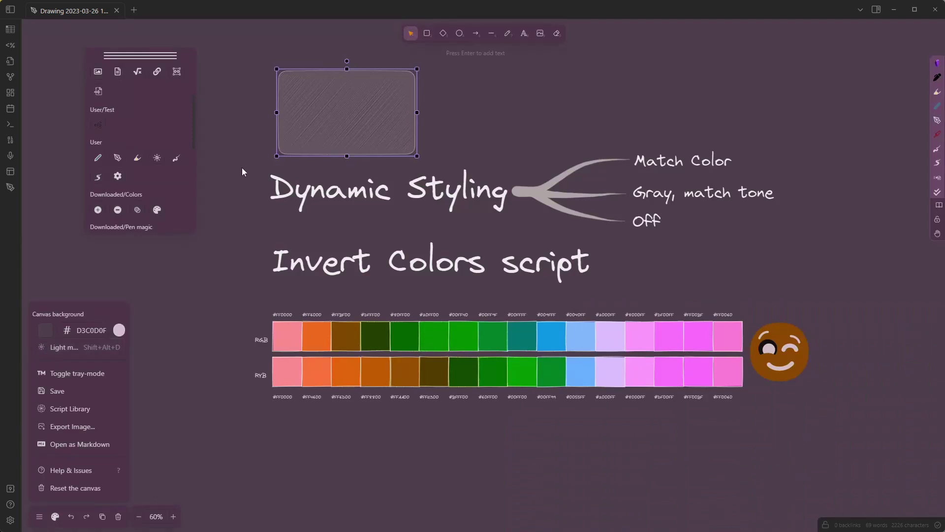
Give the rectangle a white background colour with a solid fill.
left_click(55, 516)
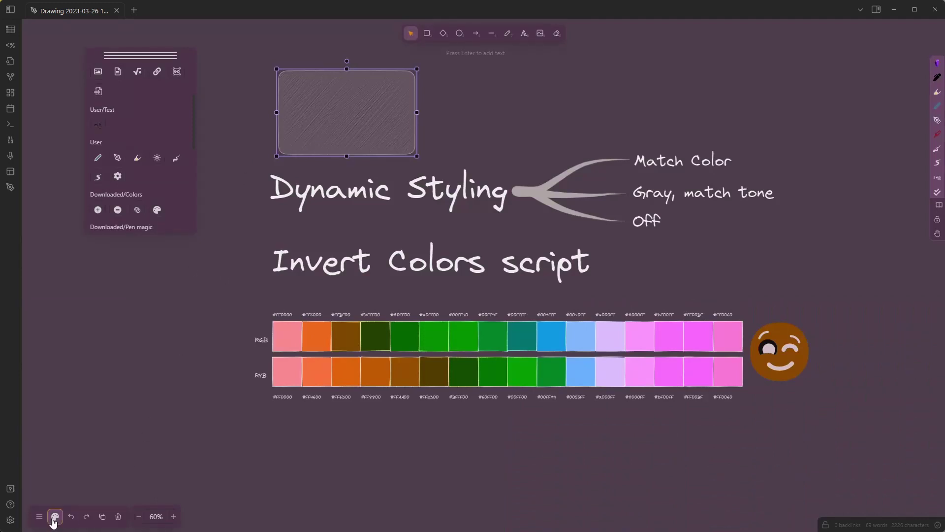
left_click(39, 243)
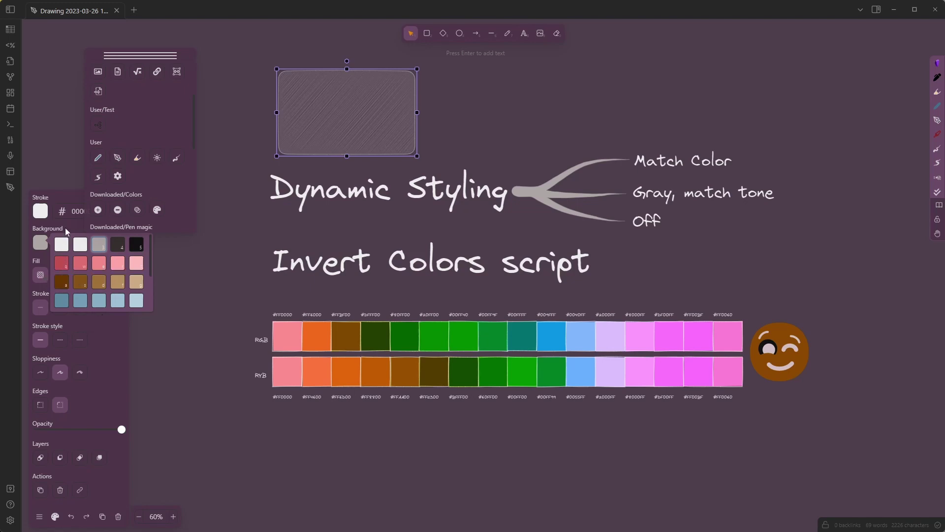
left_click(72, 215)
mouse_move(129, 63)
left_mouse_down()
mouse_move(255, 74)
mouse_move(186, 432)
left_mouse_up()
left_click(83, 240)
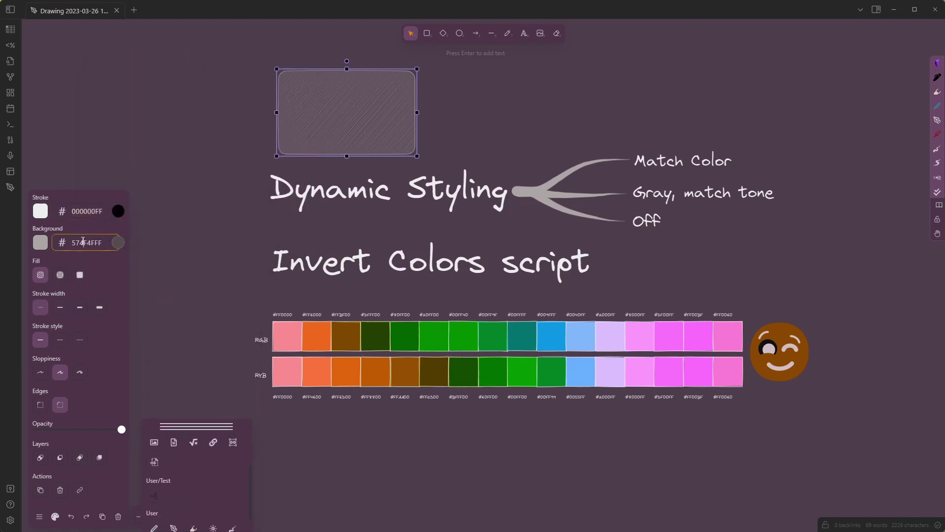
key("ctrl+a")
type("white")
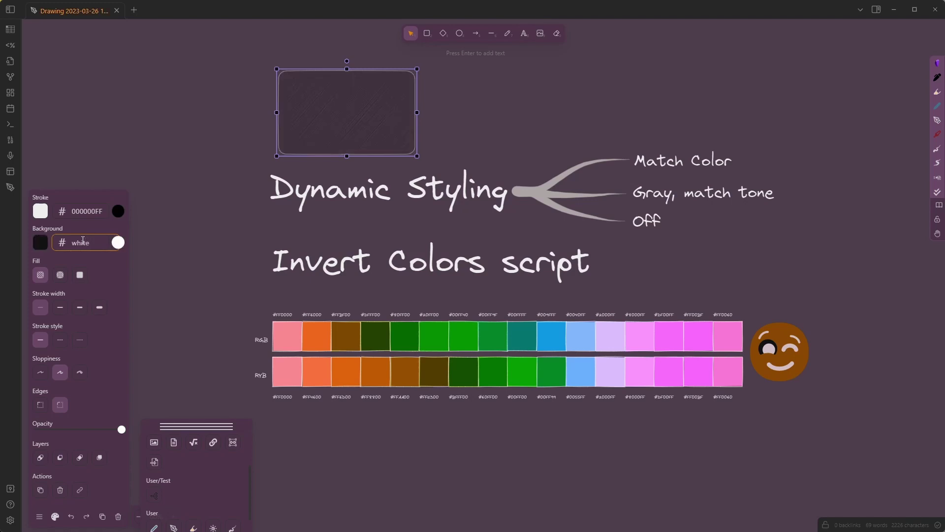
left_click(80, 274)
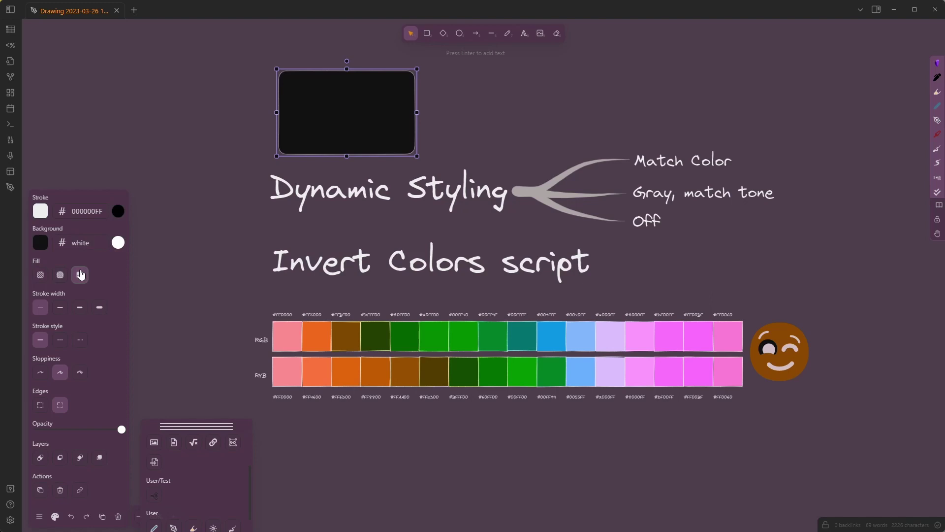
left_click(39, 516)
Switch back to Light mode and run Invert colors for the dark palette.
left_click(48, 348)
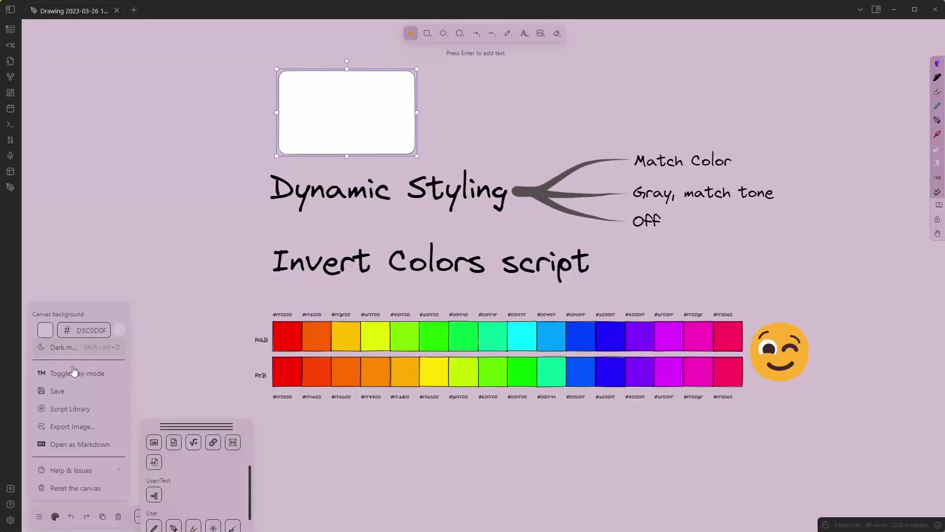
left_click_drag(202, 424, 143, 70)
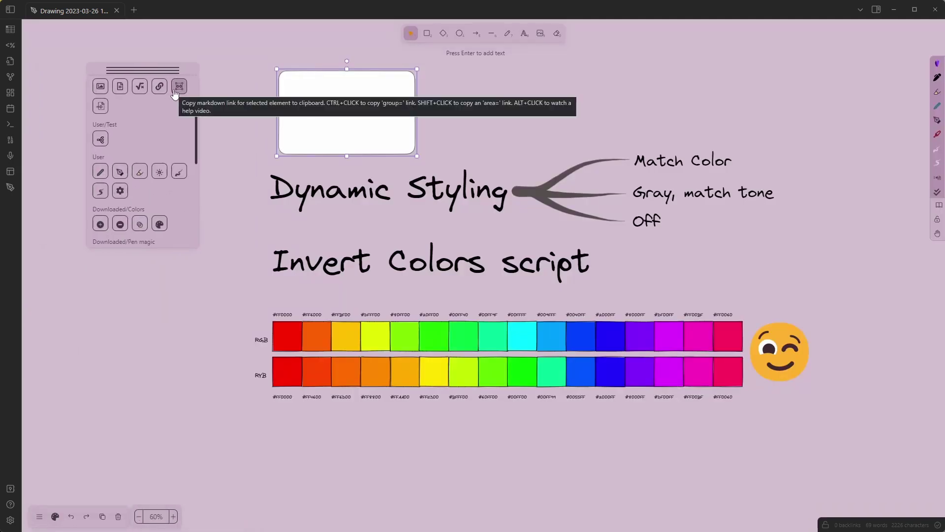
left_click(161, 172)
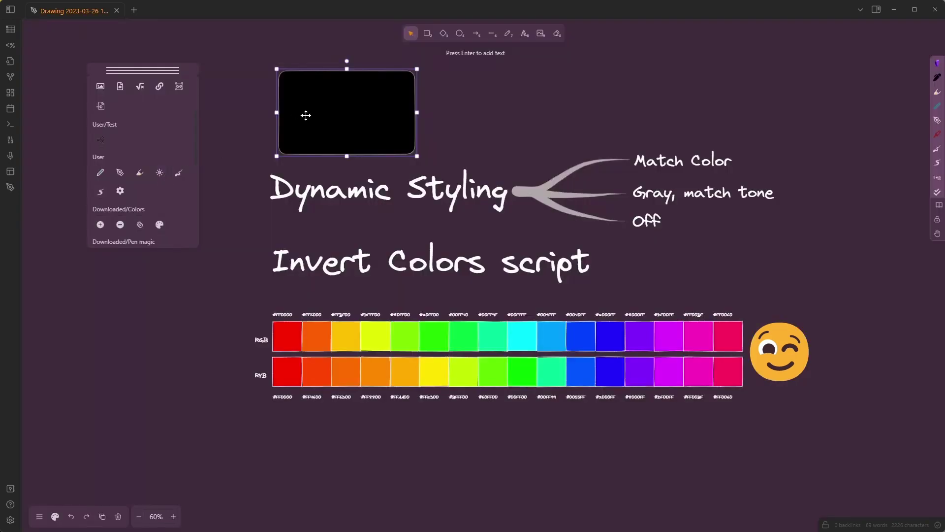
Set the rectangle's background colour to white on the dark canvas.
left_click(55, 517)
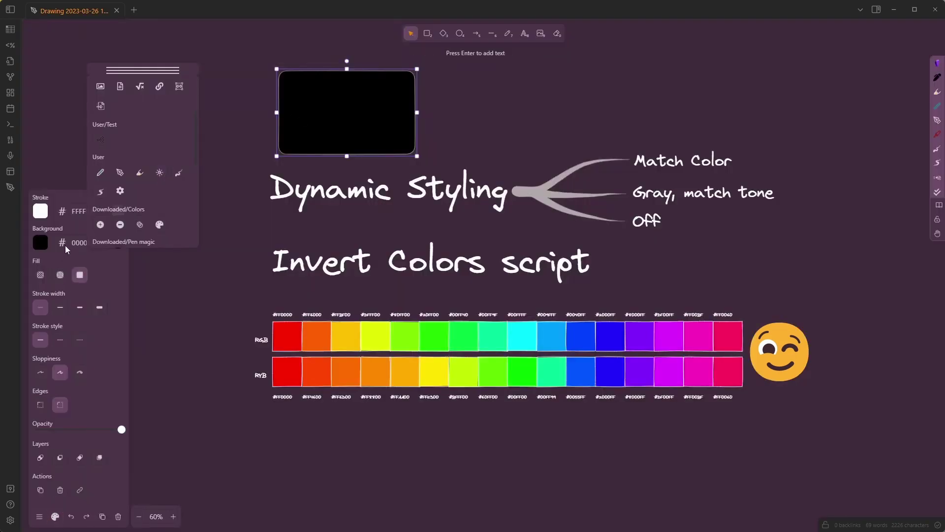
left_click_drag(135, 80, 208, 279)
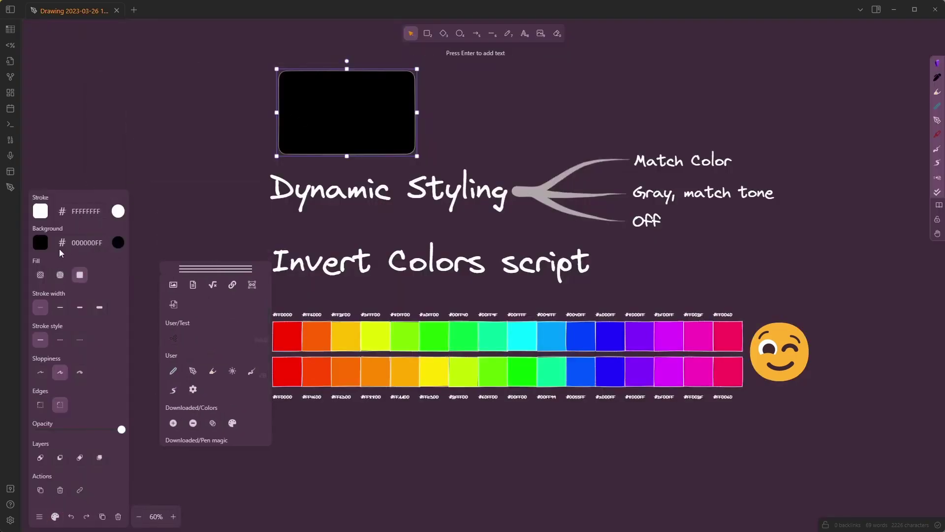
left_click(61, 246)
key("ctrl+a")
type("white")
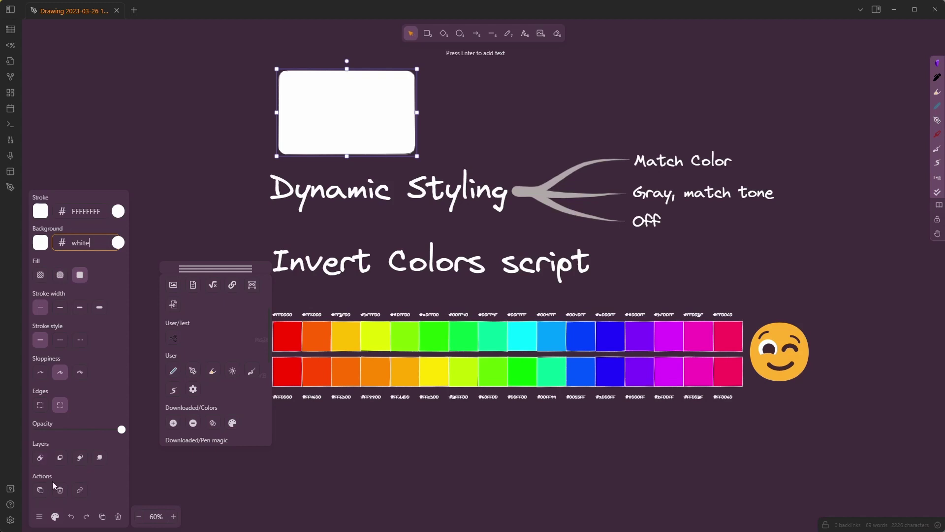
left_click_drag(227, 269, 190, 82)
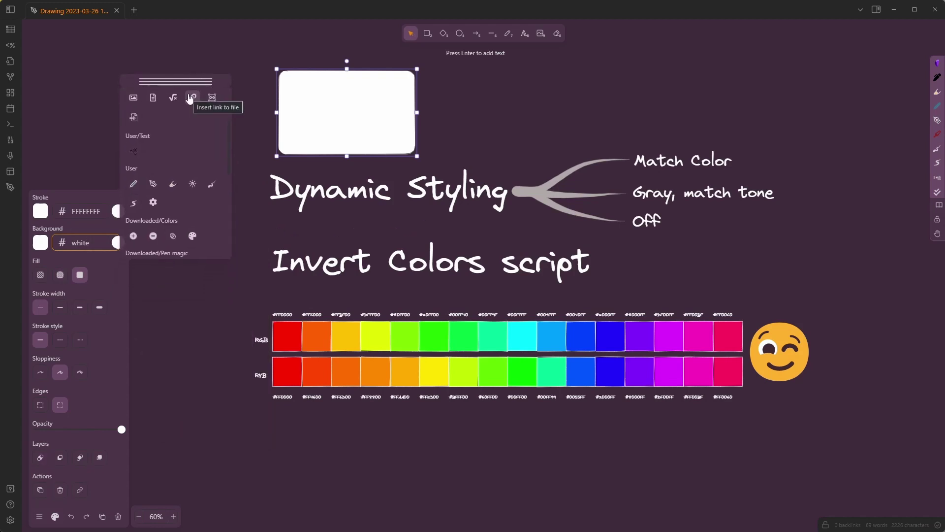